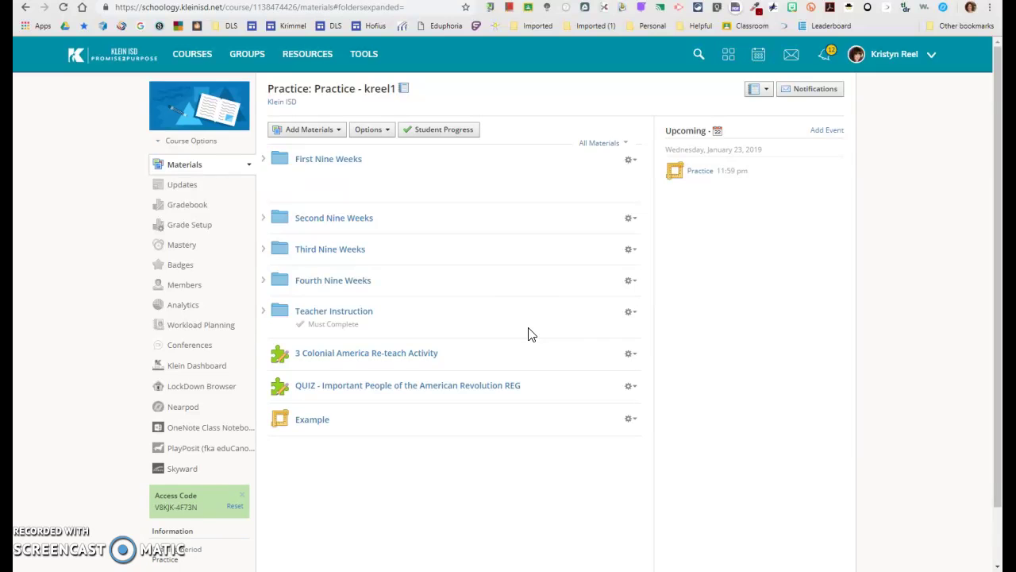
Go to My Courses and open the Practice - kreel1 course.
left_click(523, 326)
left_click(195, 67)
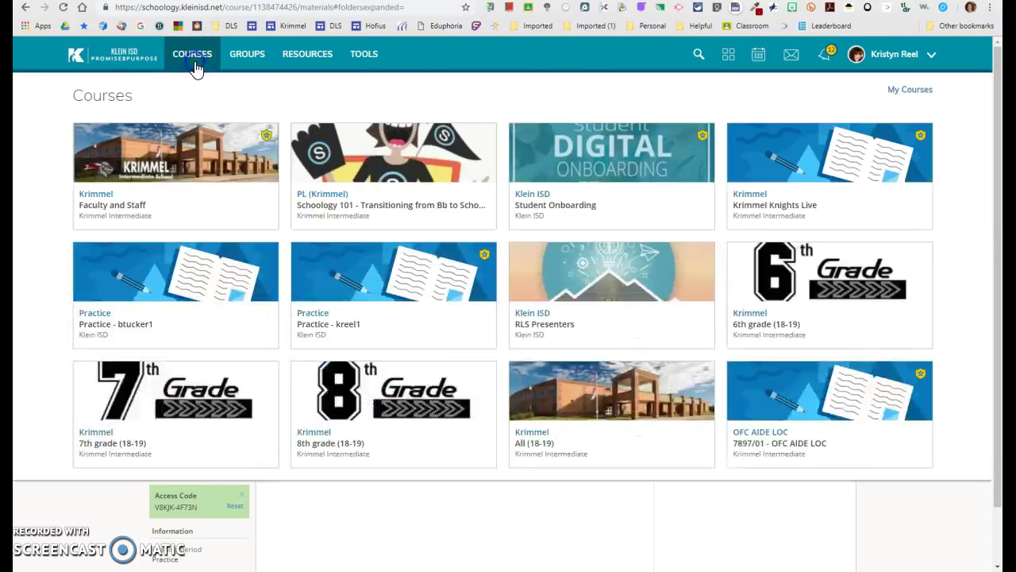
left_click(901, 93)
scroll(227, 429, "down", 4)
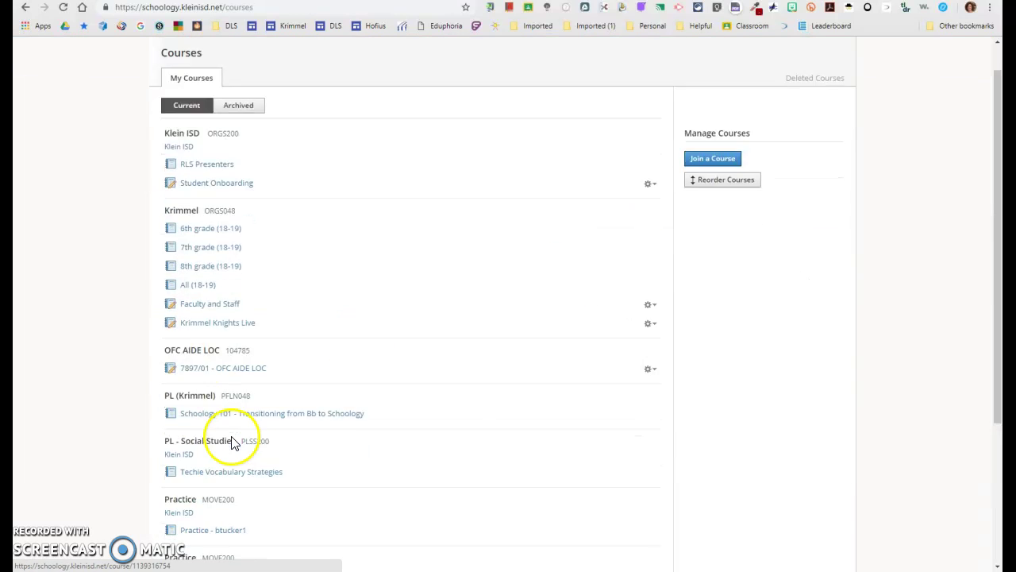
left_click(202, 383)
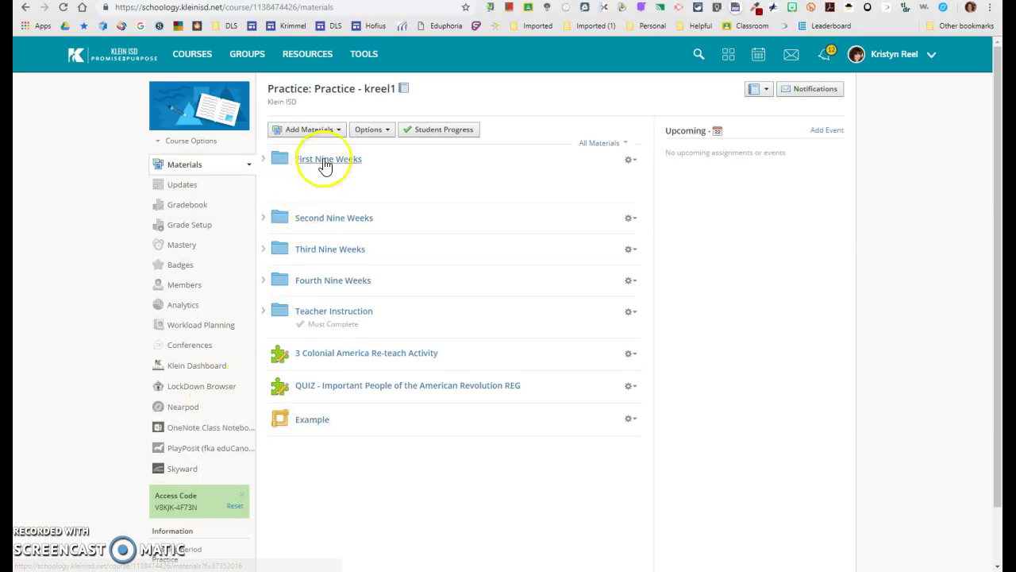
Add a Turnitin external tool titled Example to the course materials.
left_click(339, 131)
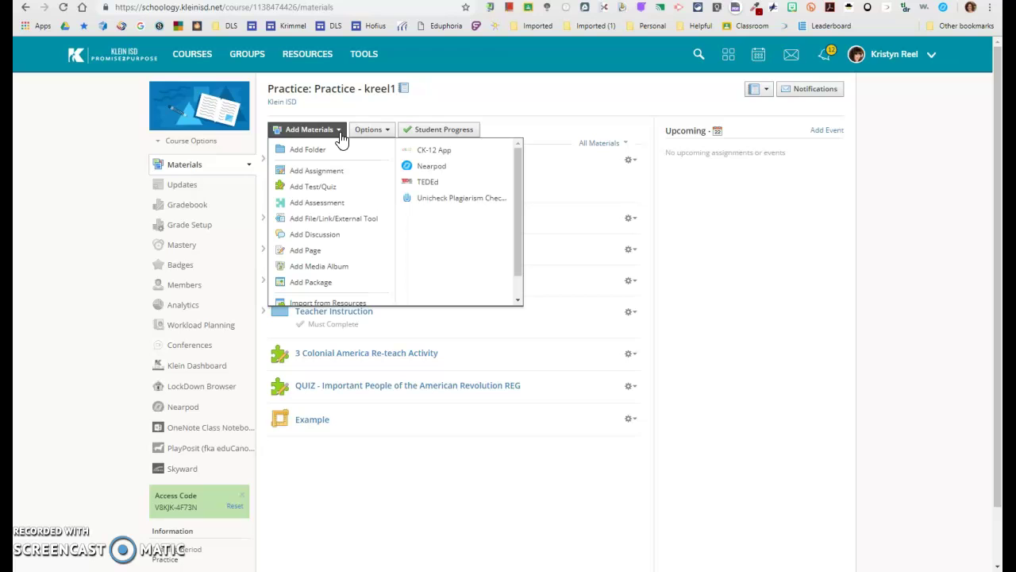
left_click(343, 220)
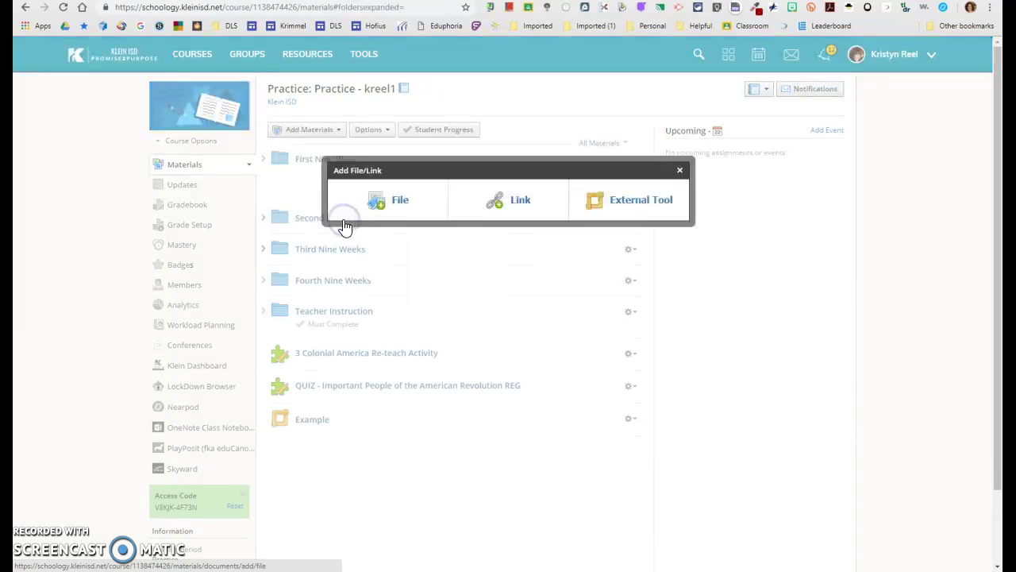
left_click(654, 205)
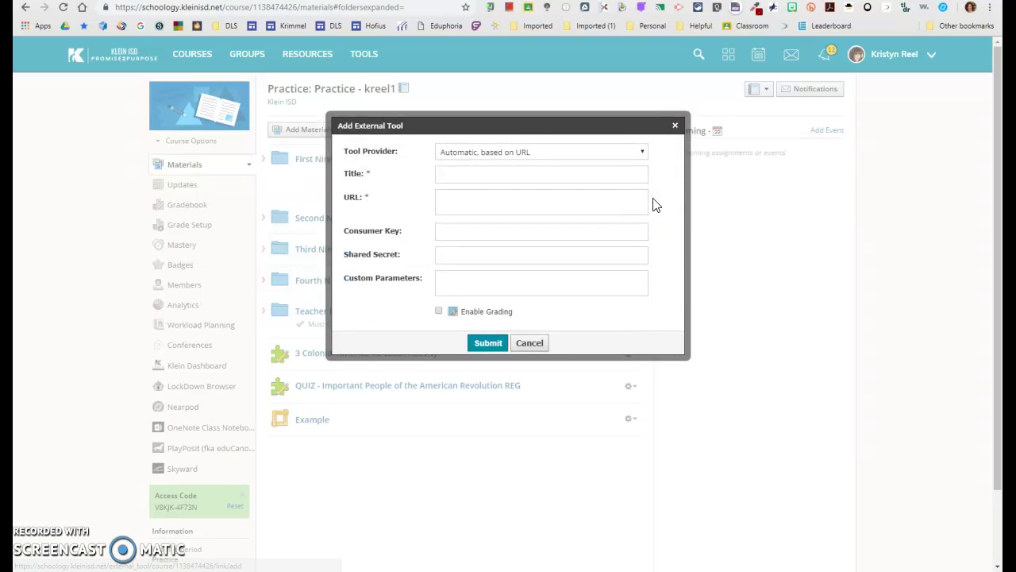
left_click(640, 152)
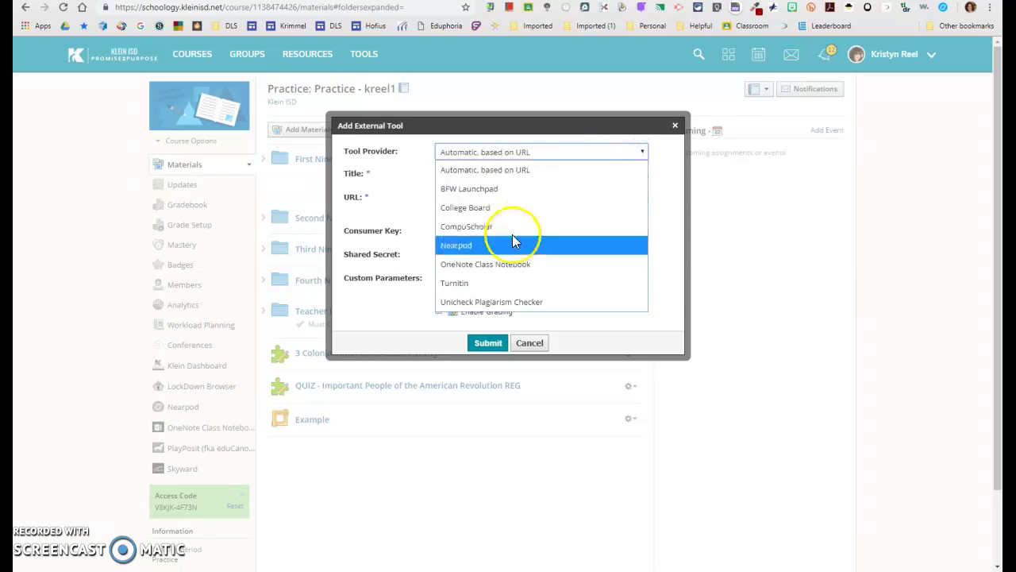
left_click(474, 284)
left_click(475, 181)
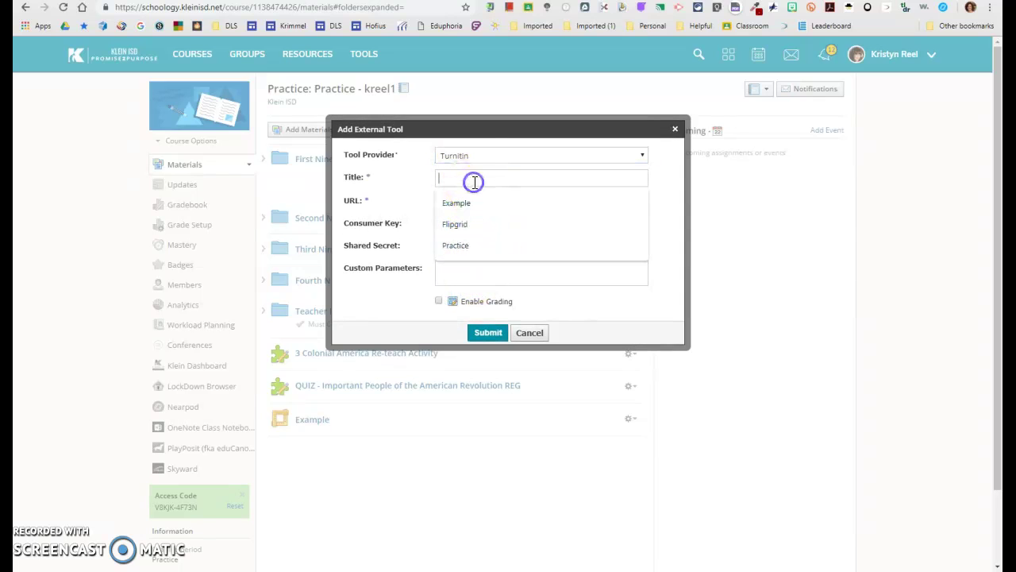
left_click(476, 203)
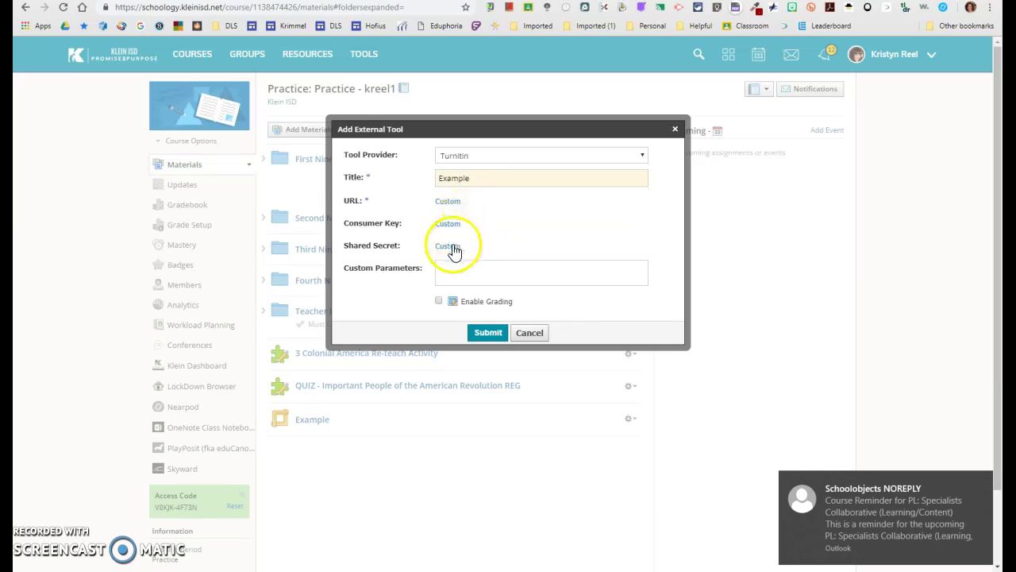
Enable grading with due date January 23 in the major category, then submit it.
left_click(440, 302)
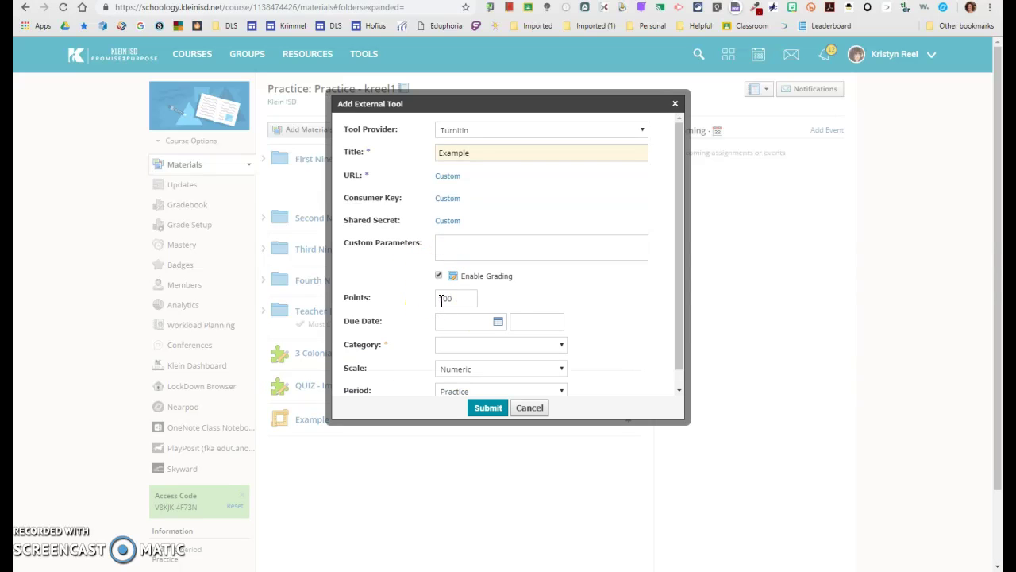
left_click(480, 324)
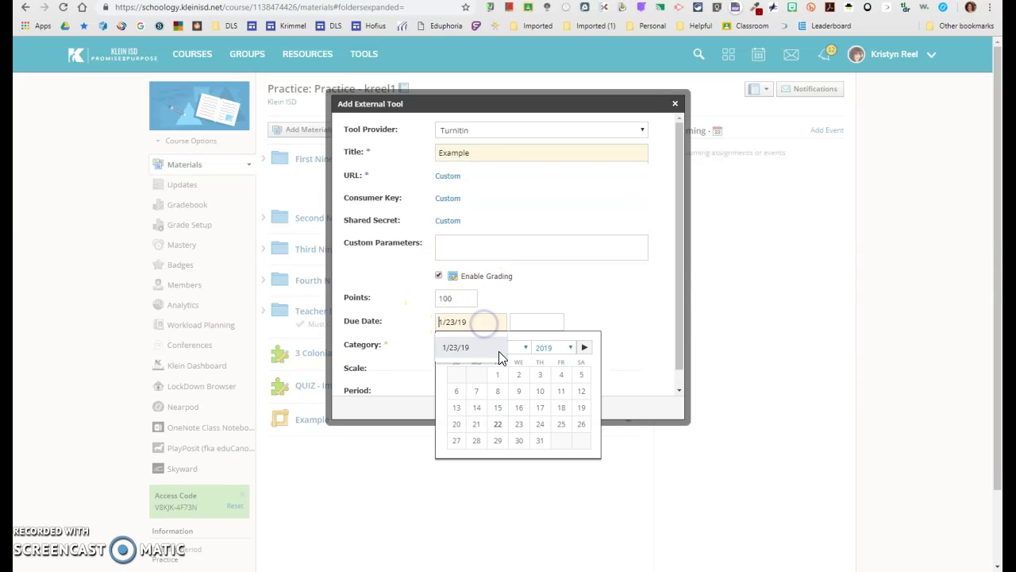
left_click(524, 428)
left_click(538, 344)
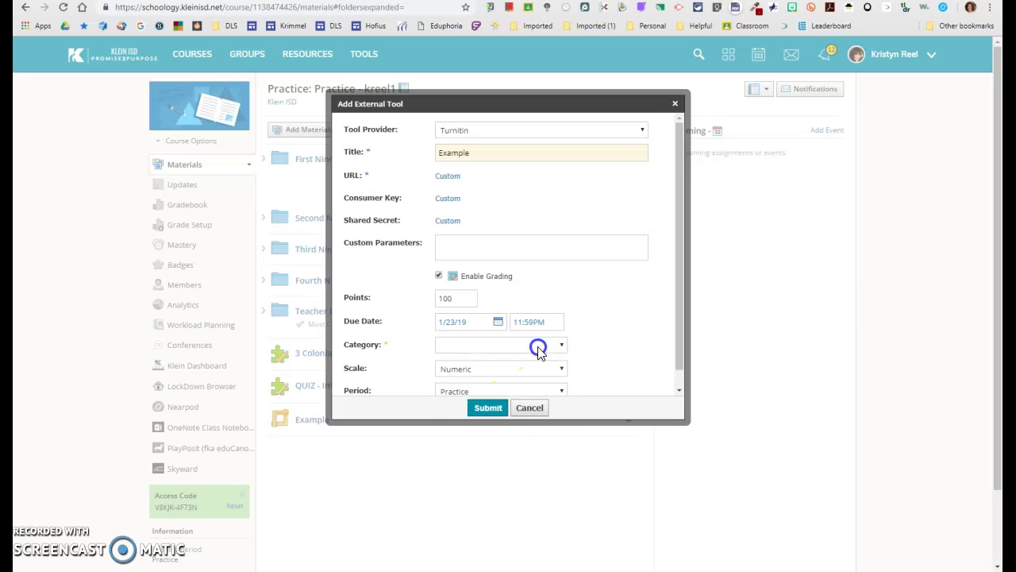
left_click(500, 402)
scroll(510, 340, "down", 1)
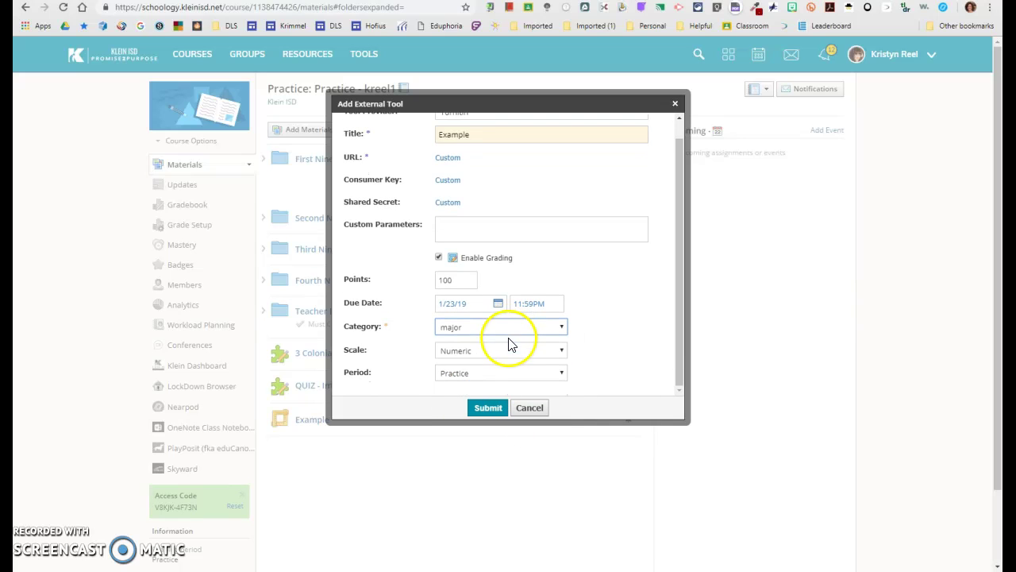
left_click(491, 410)
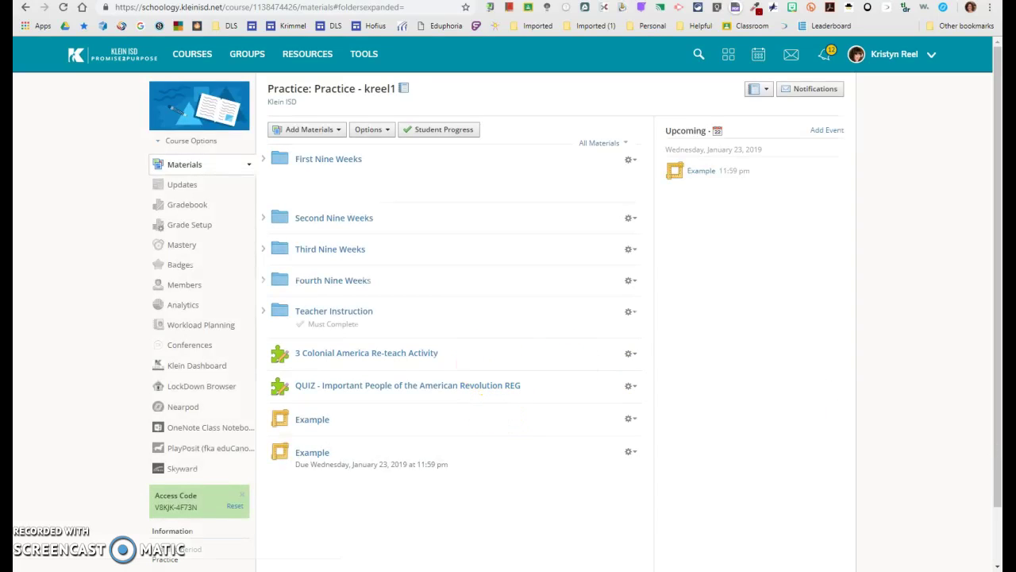
Open Example's Turnitin settings and review the Instructions and Max Grade (100) fields.
left_click(316, 455)
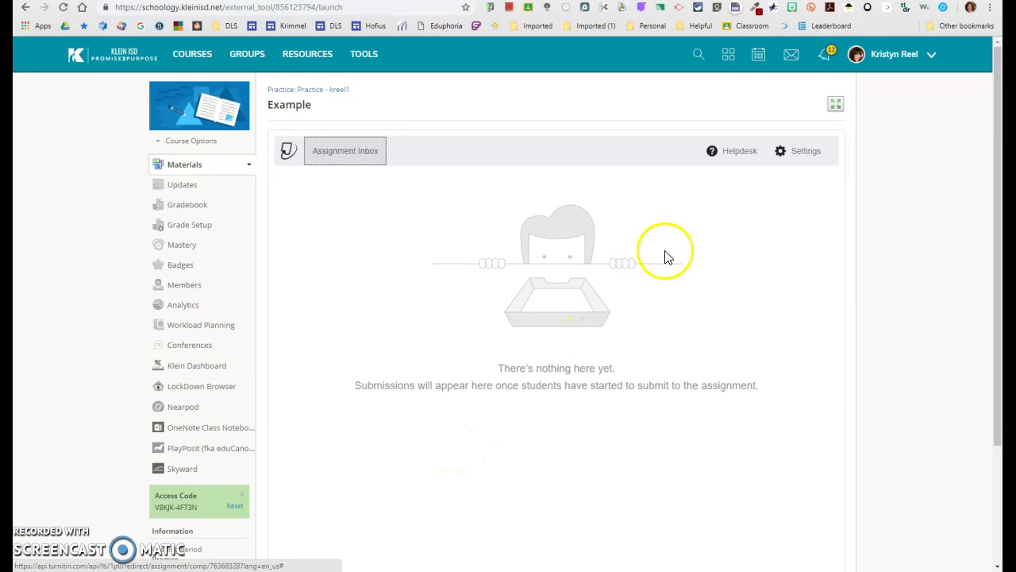
left_click(791, 158)
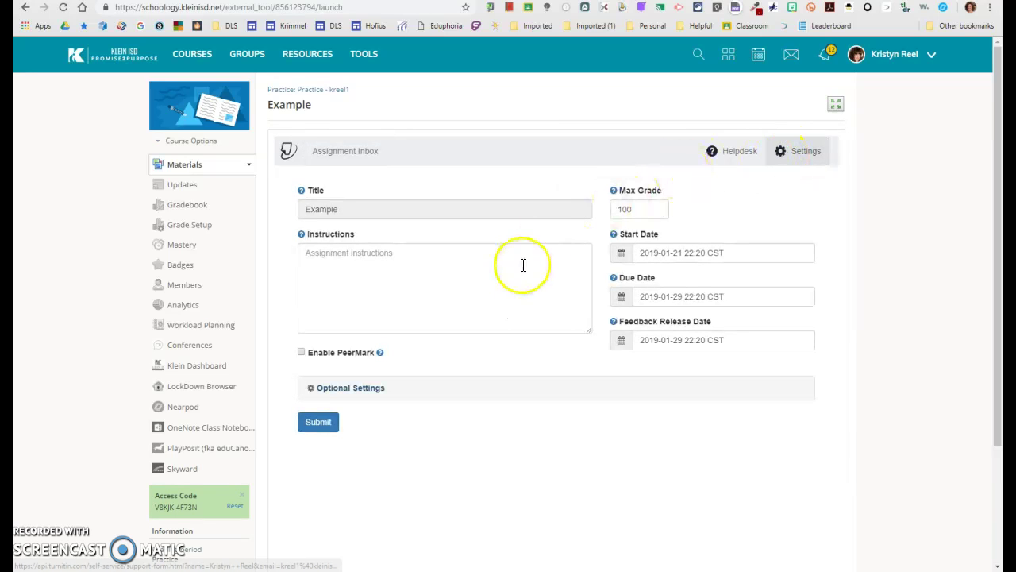
left_click(315, 256)
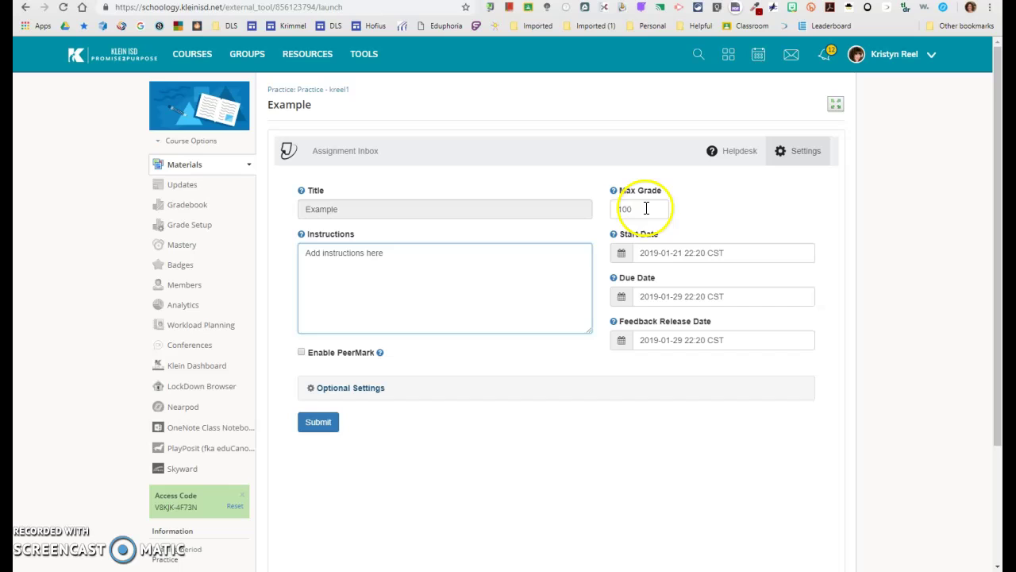
left_click_drag(647, 209, 610, 209)
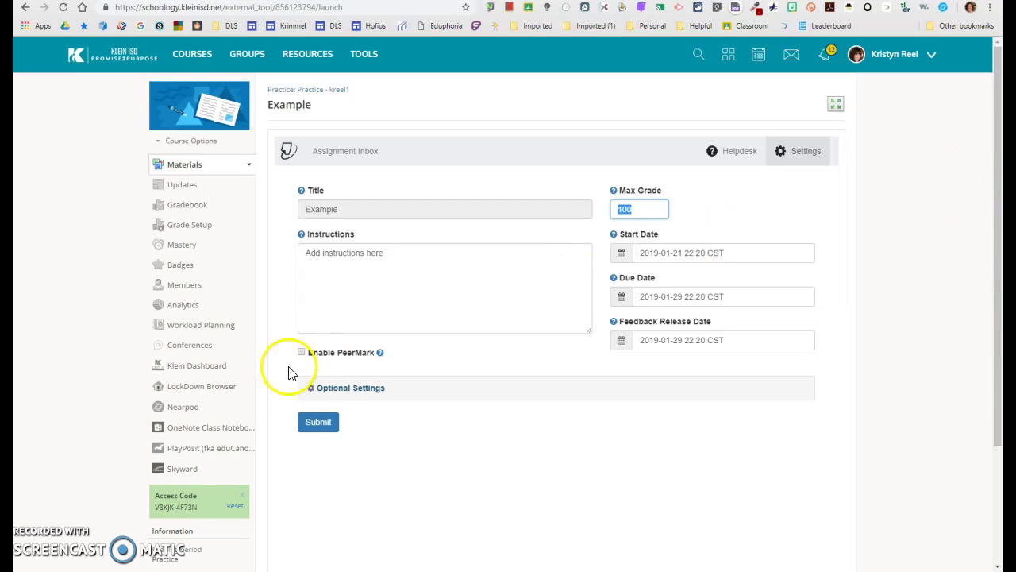
Allow any file type and student viewing of Similarity Reports in optional settings, then submit.
left_click(335, 390)
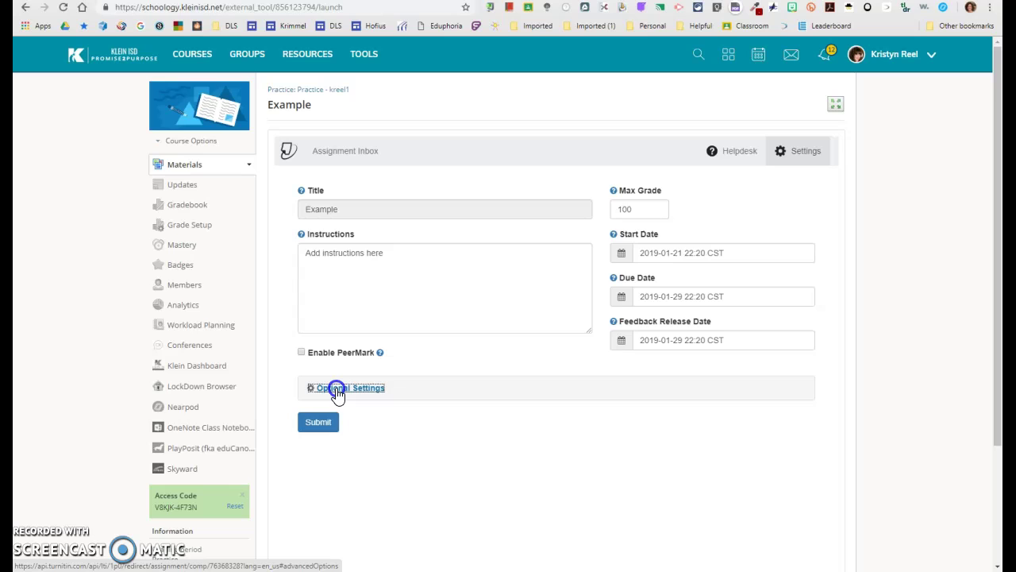
scroll(428, 355, "down", 3)
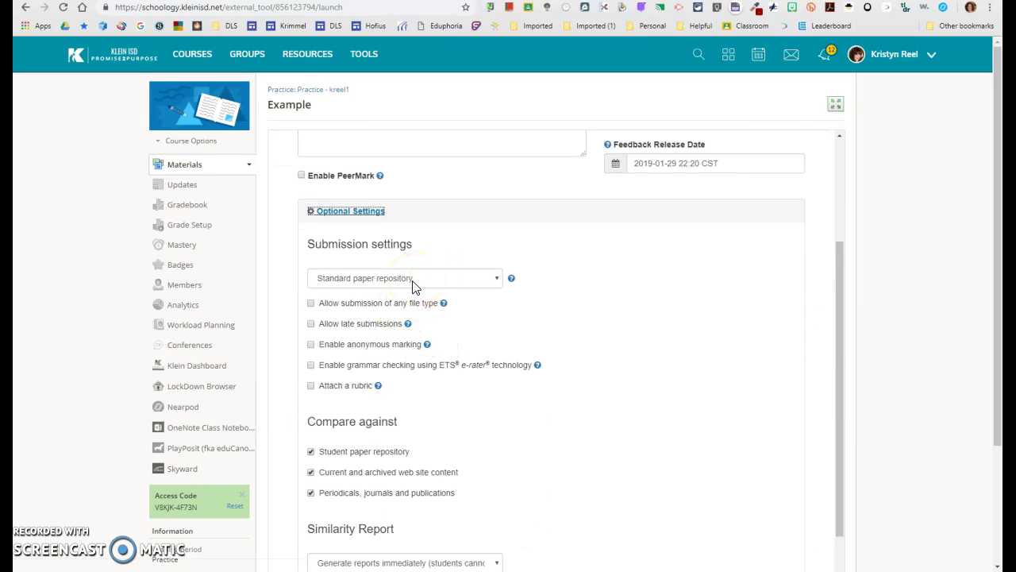
left_click(311, 305)
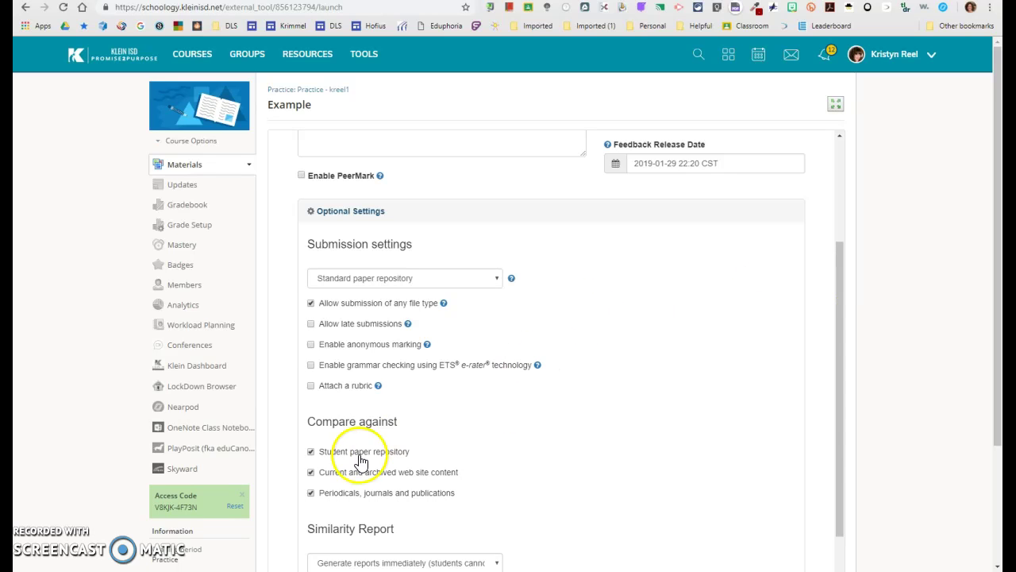
scroll(467, 431, "down", 2)
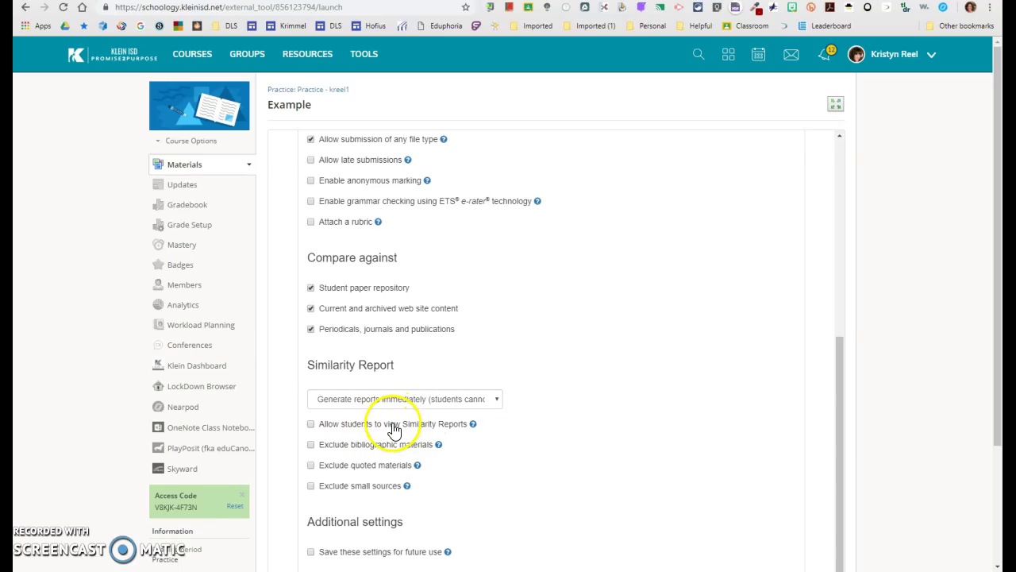
left_click(311, 425)
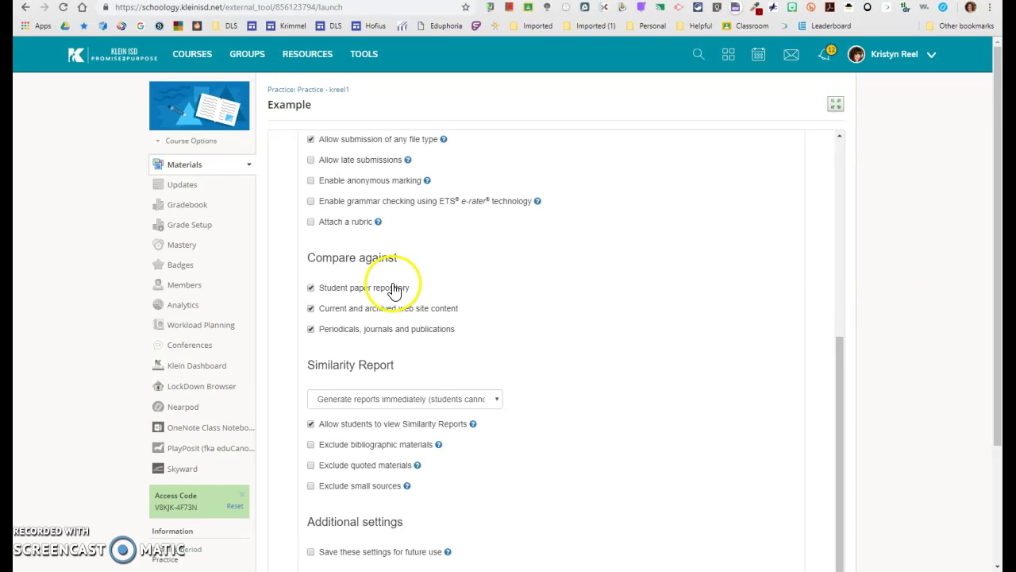
scroll(476, 341, "down", 2)
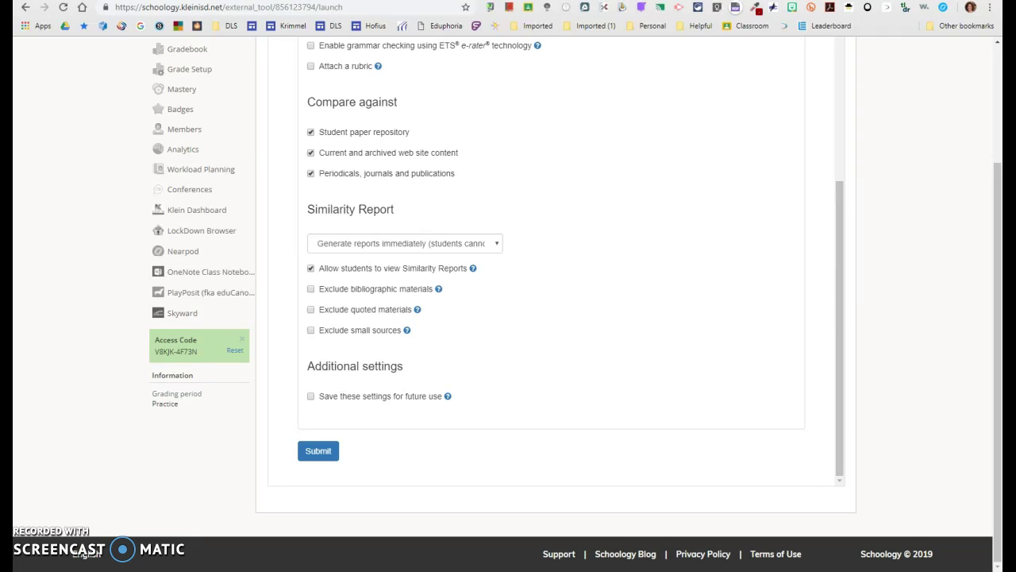
left_click(319, 450)
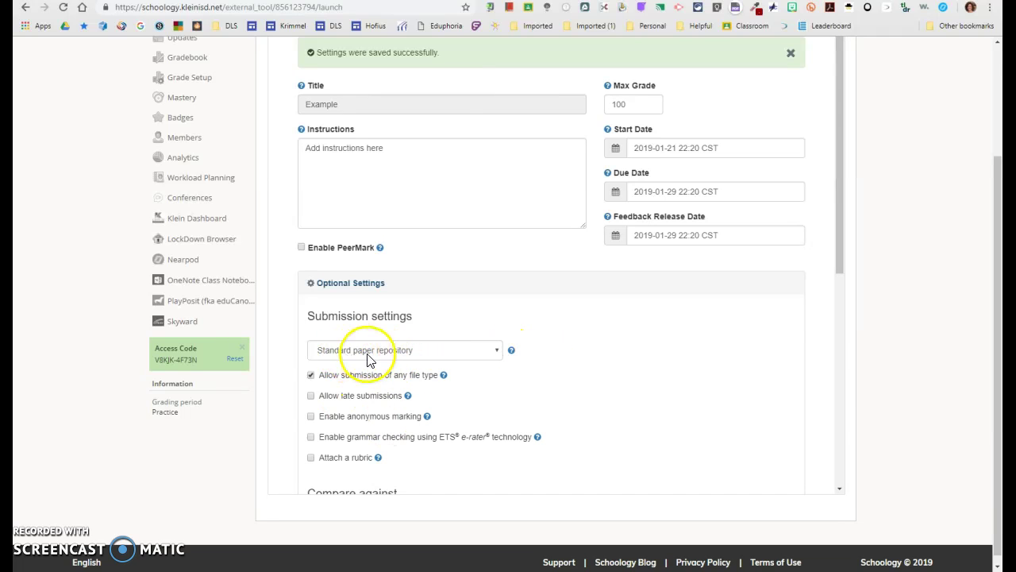
Review the Similarity Report generation choices, leaving save-for-future-use turned off.
scroll(386, 413, "down", 4)
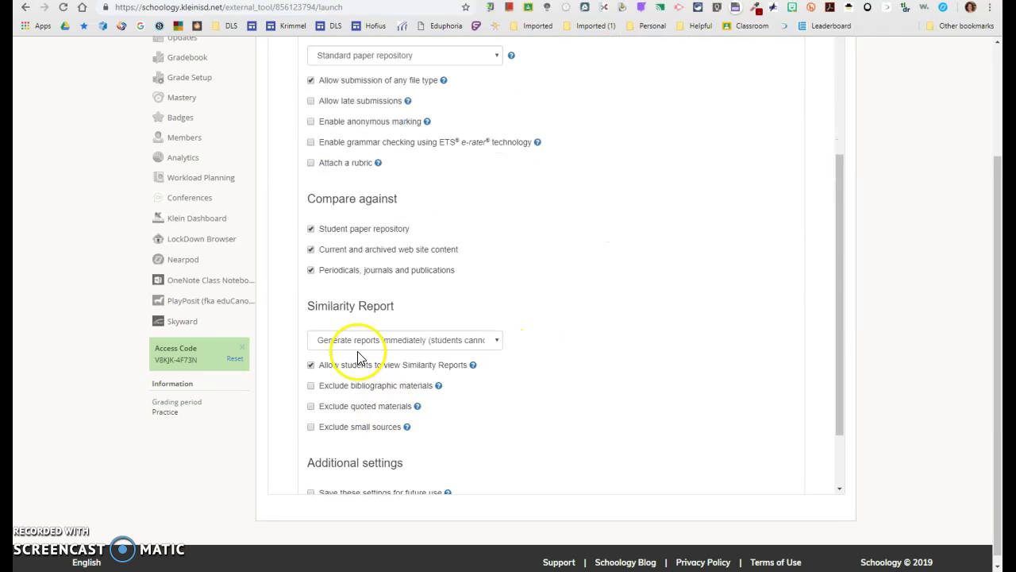
left_click(475, 340)
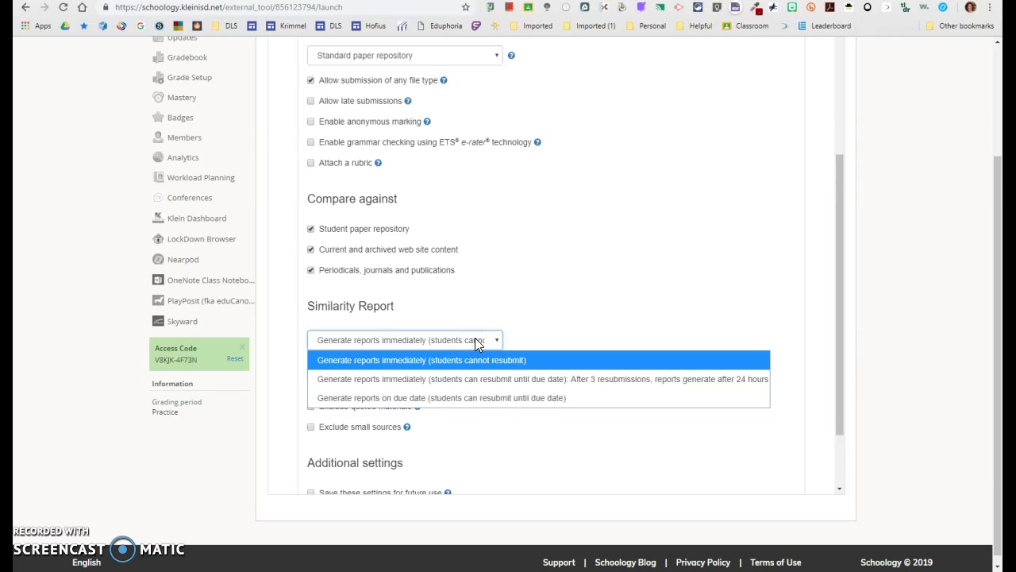
left_click(475, 339)
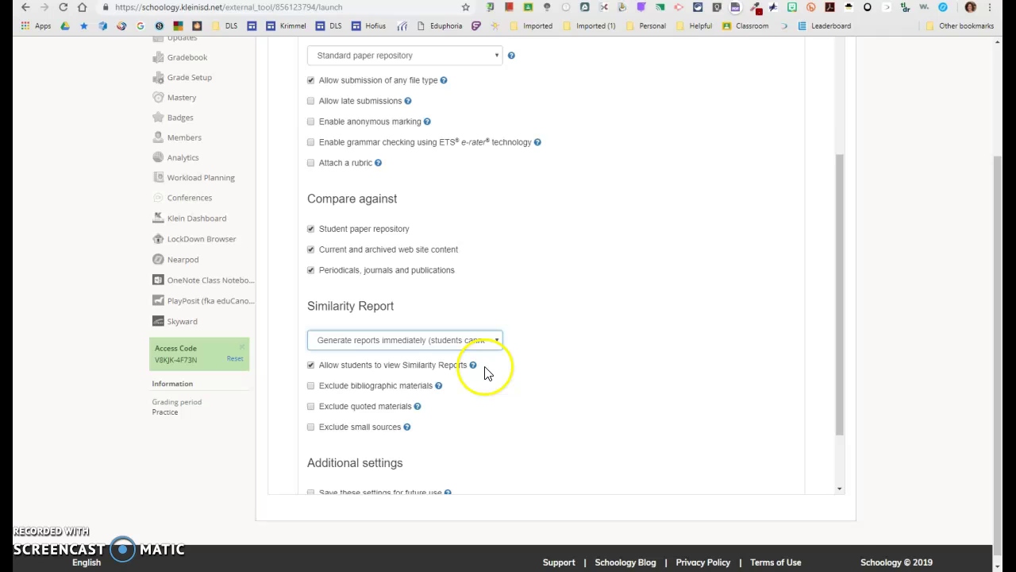
mouse_move(474, 366)
scroll(498, 343, "down", 2)
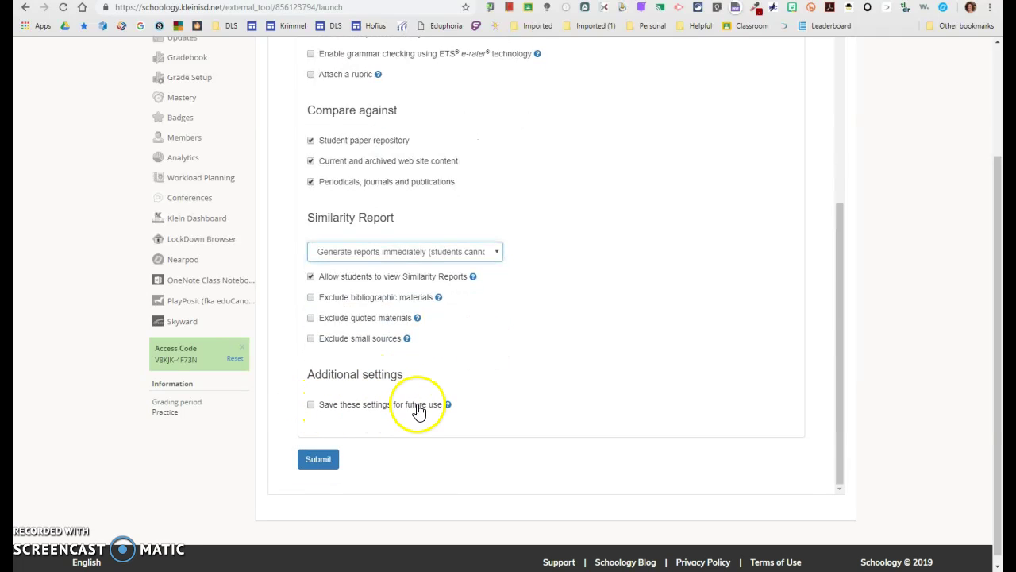
left_click(312, 405)
left_click(487, 252)
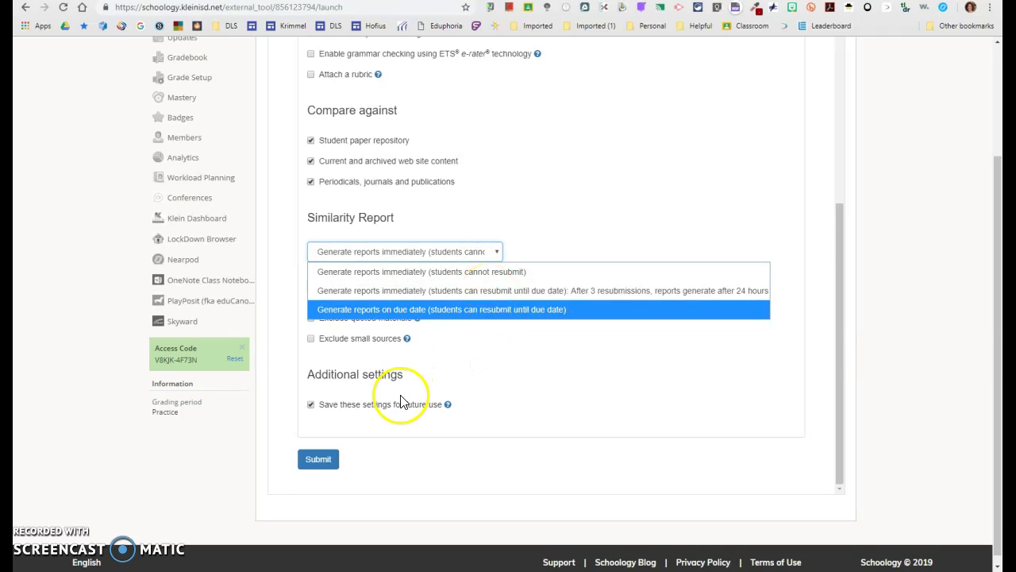
left_click(311, 405)
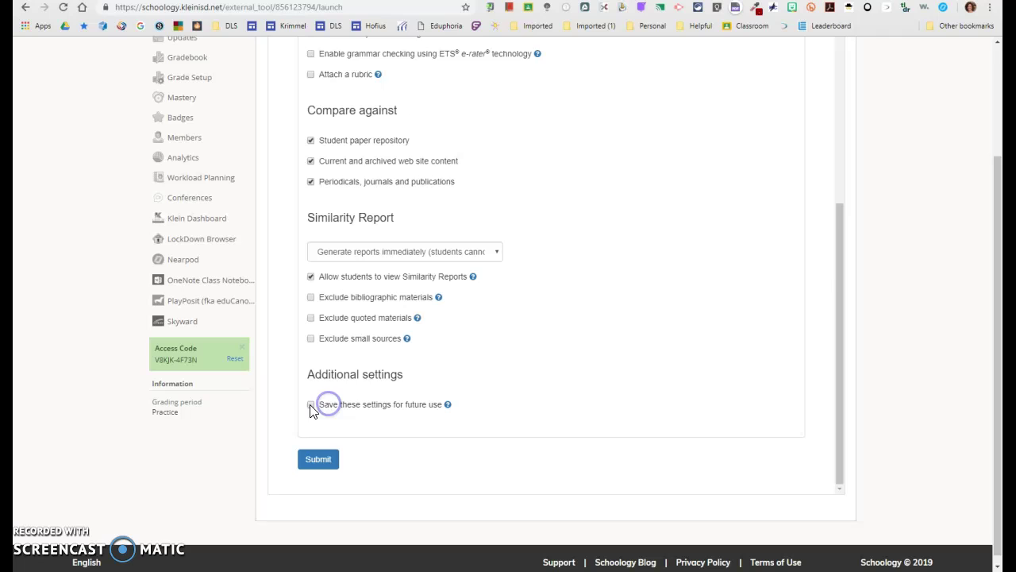
Set Similarity Reports to 'Generate reports on due date' and submit the settings.
left_click(465, 251)
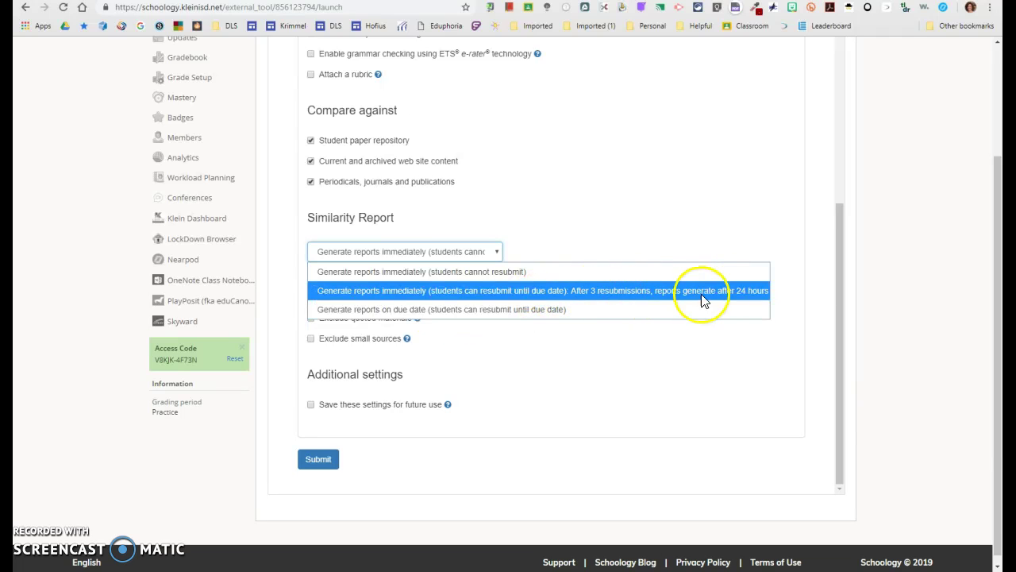
left_click(486, 309)
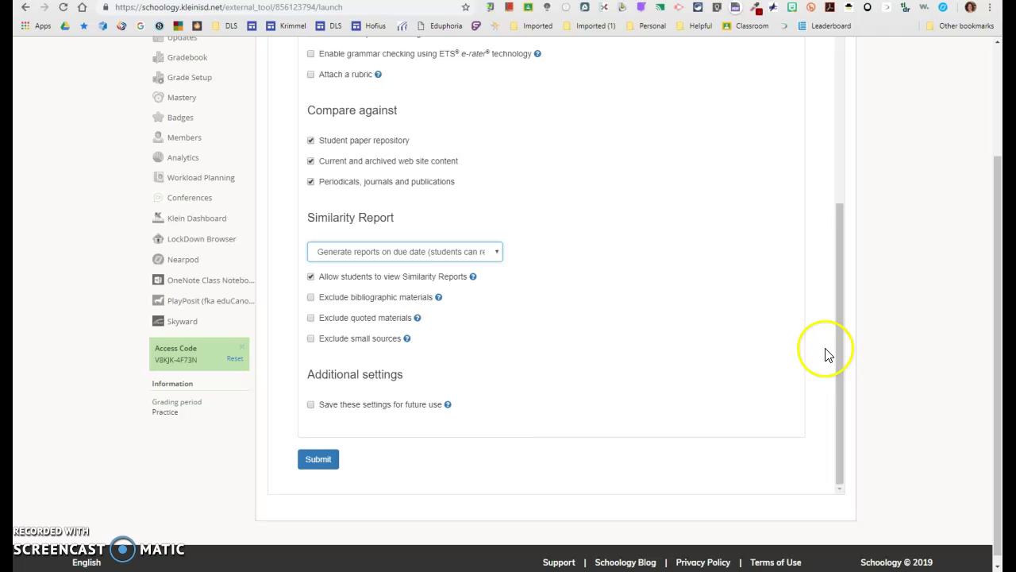
left_click(332, 459)
scroll(548, 413, "down", 5)
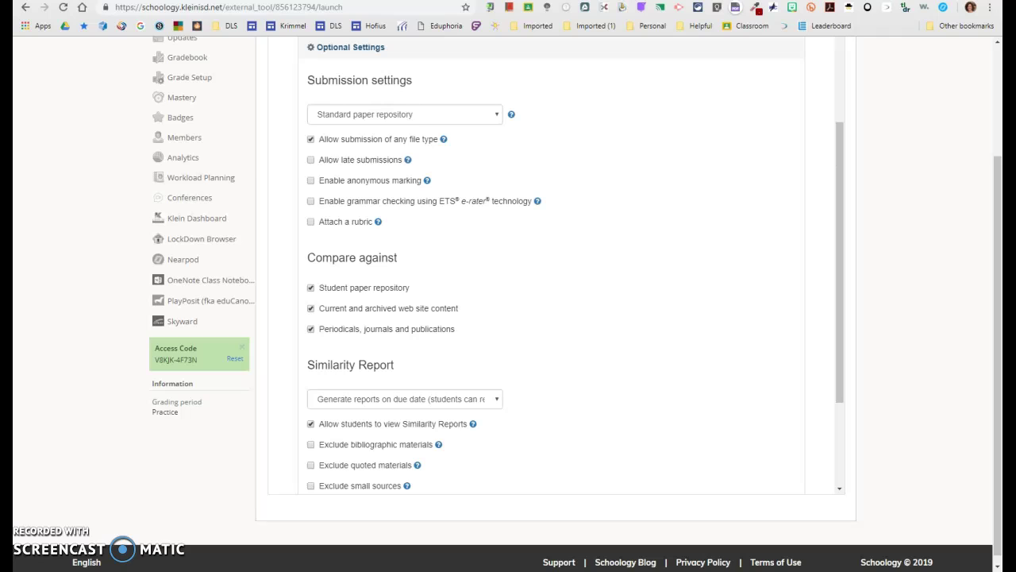
left_click(407, 115)
left_click(404, 151)
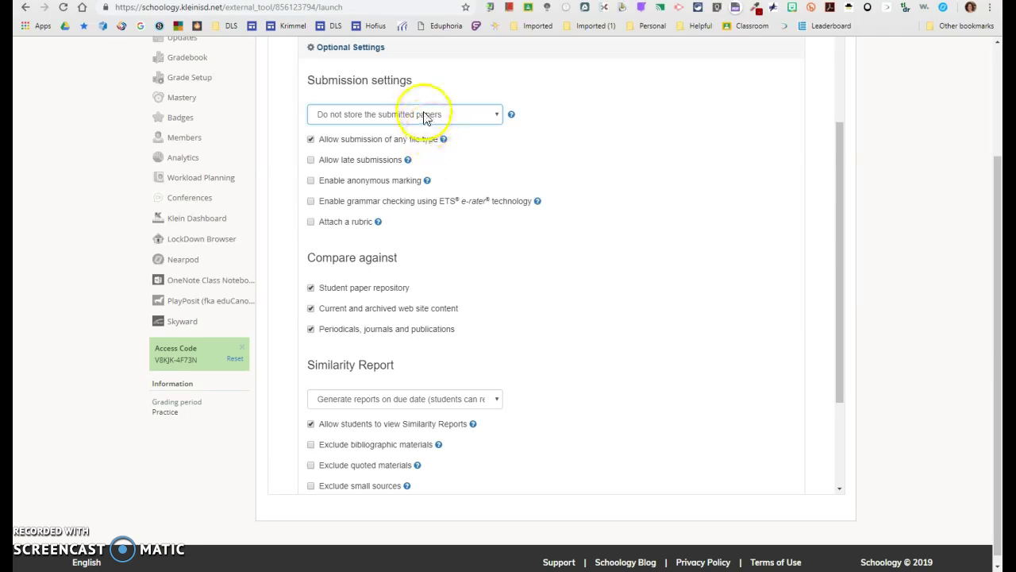
left_click(475, 114)
left_click(454, 135)
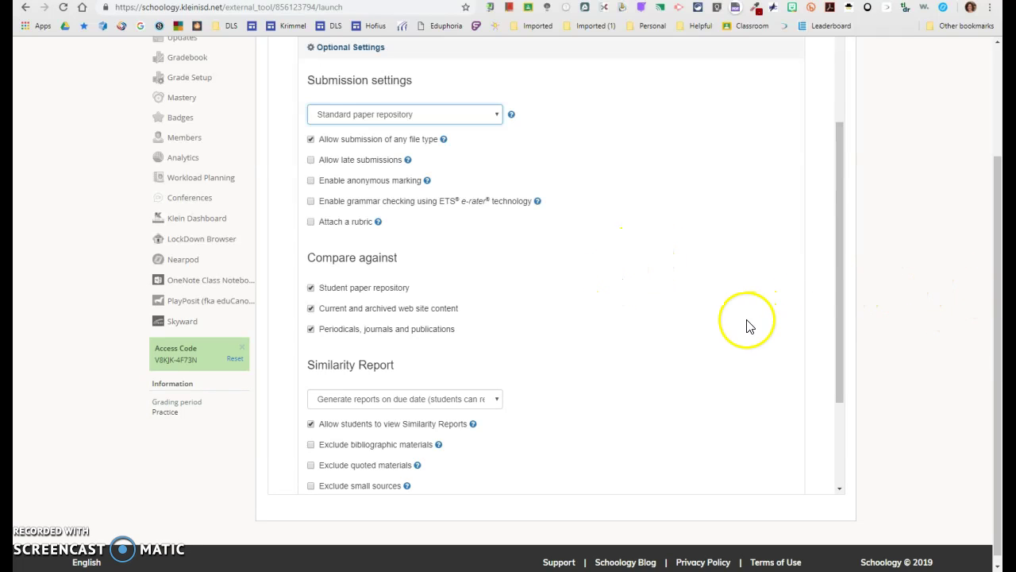
scroll(560, 366, "down", 3)
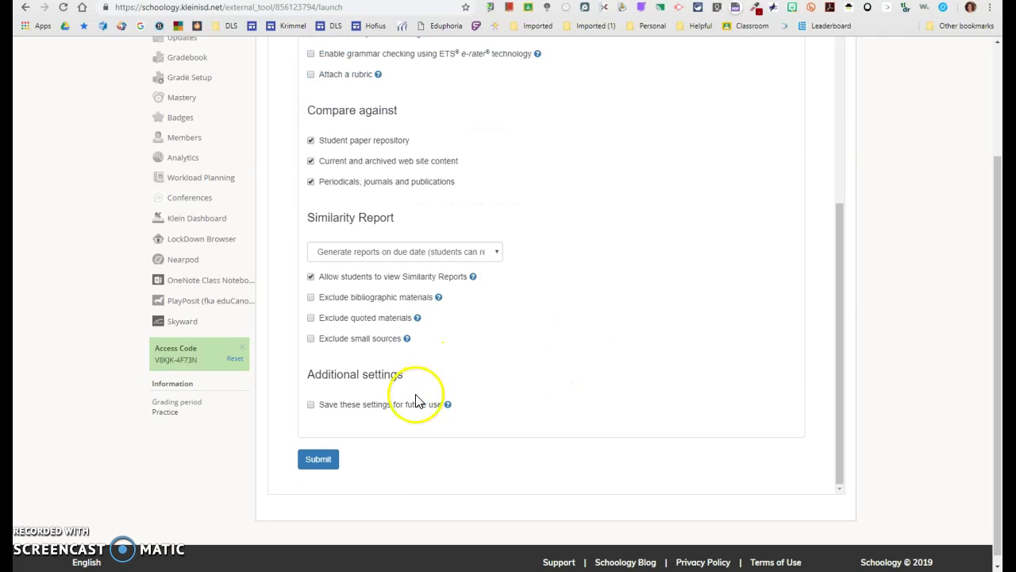
left_click(311, 405)
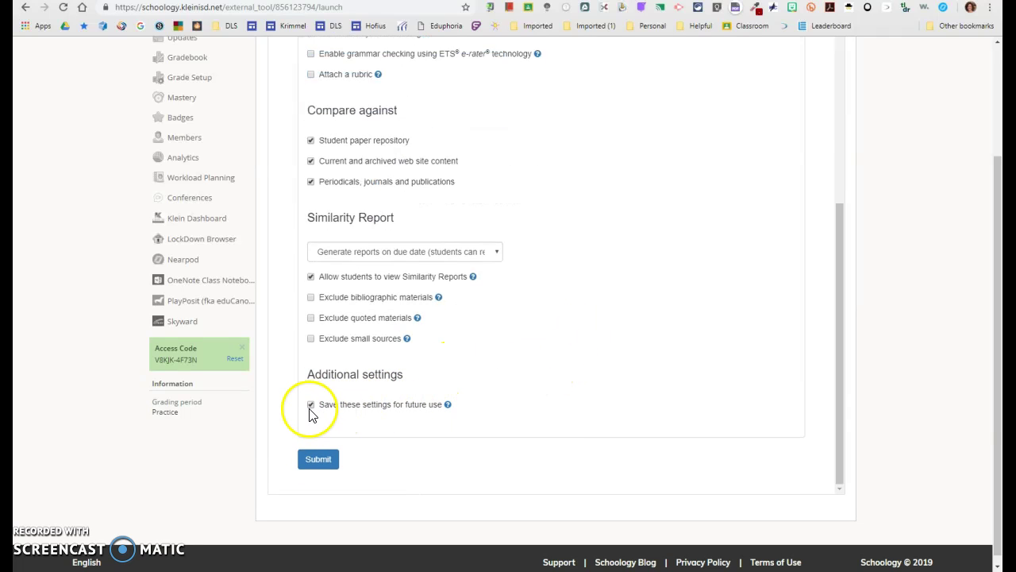
left_click(310, 405)
scroll(321, 202, "up", 5)
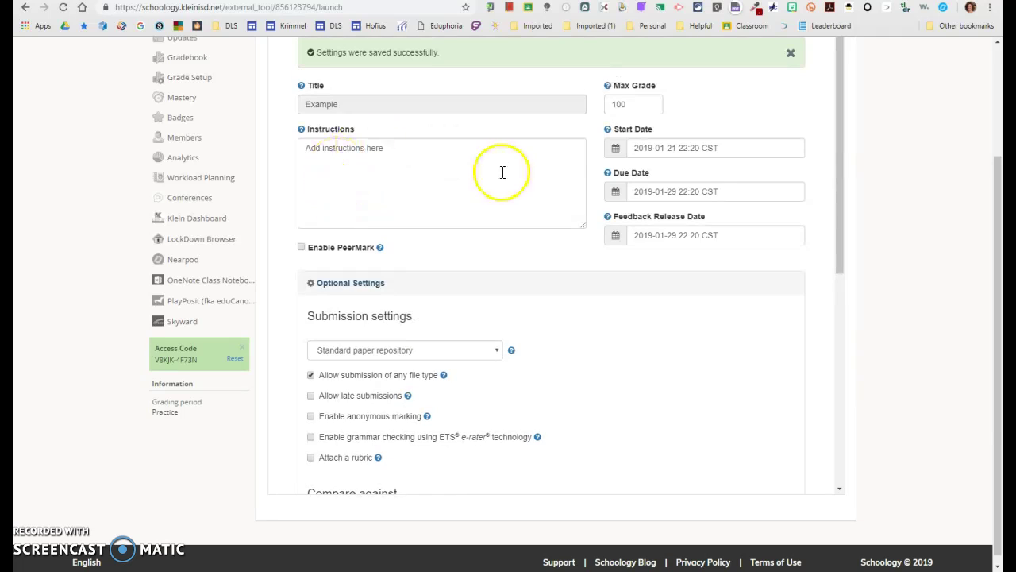
scroll(626, 186, "up", 2)
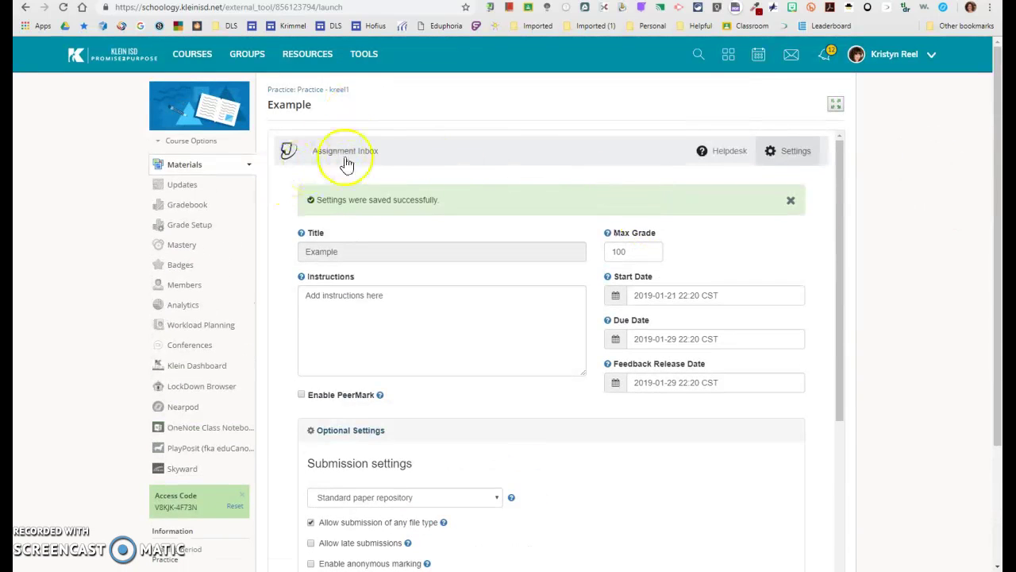